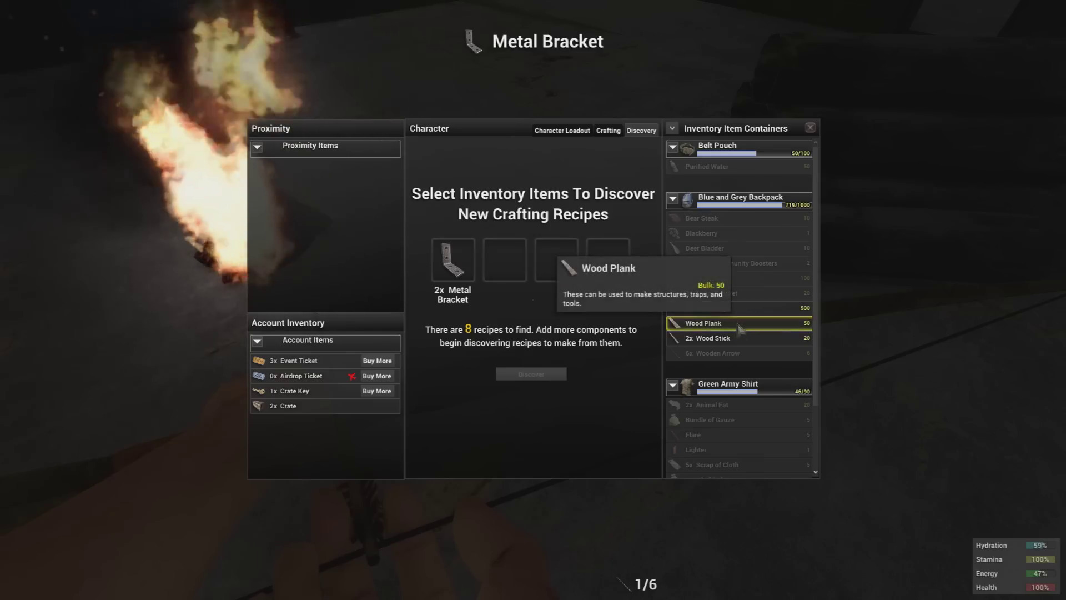
Step: Try Wood Stick and Wood Plank with Metal Bracket, then clear all three discovery slots
{"action": "left_click", "coordinate": [739, 340]}
{"action": "scroll", "coordinate": [742, 343], "scroll_direction": "down", "scroll_amount": 2}
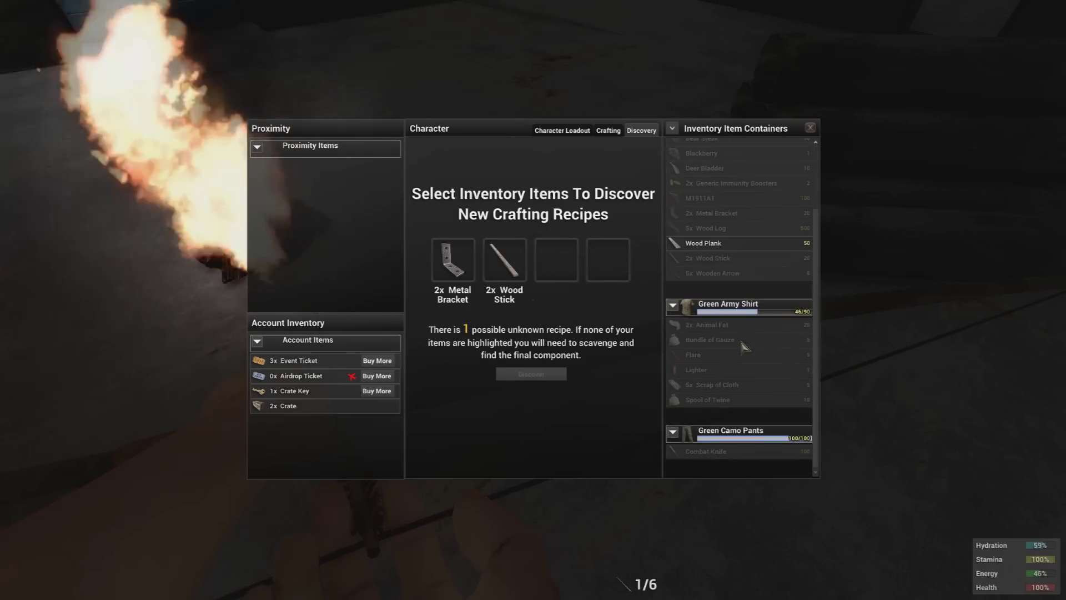
{"action": "scroll", "coordinate": [731, 289], "scroll_direction": "up", "scroll_amount": 1}
{"action": "left_click", "coordinate": [732, 275]}
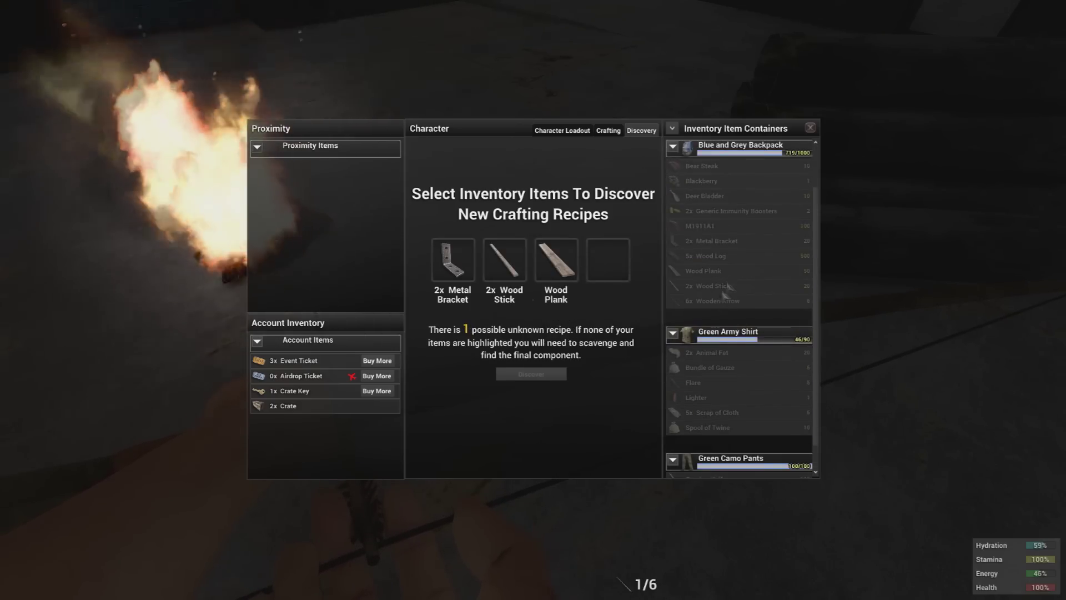
{"action": "scroll", "coordinate": [725, 283], "scroll_direction": "up", "scroll_amount": 2}
{"action": "left_click", "coordinate": [556, 262]}
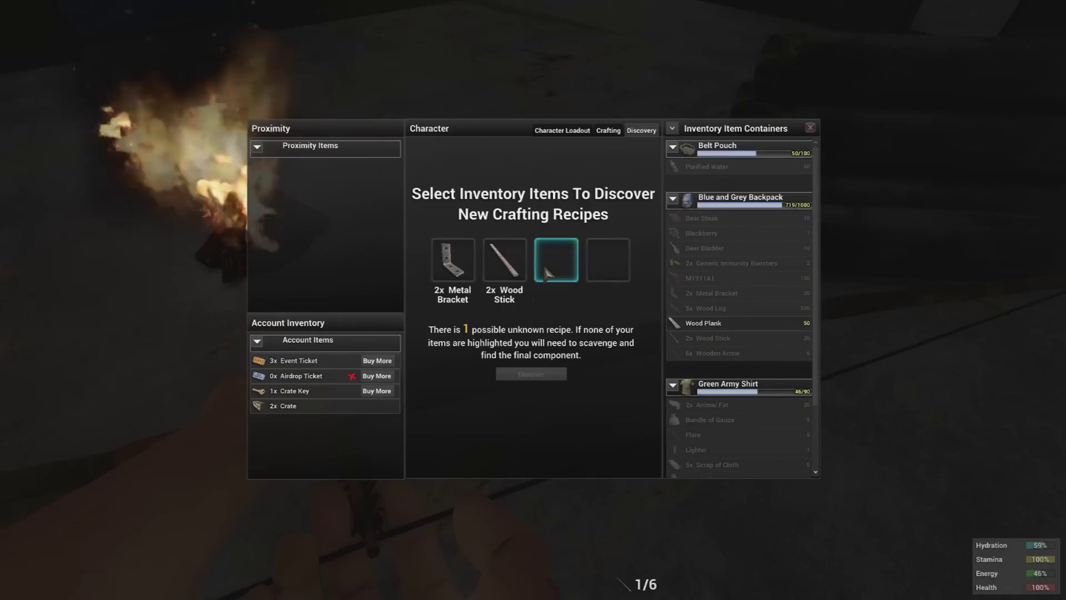
{"action": "left_click", "coordinate": [505, 262]}
{"action": "left_click", "coordinate": [454, 263]}
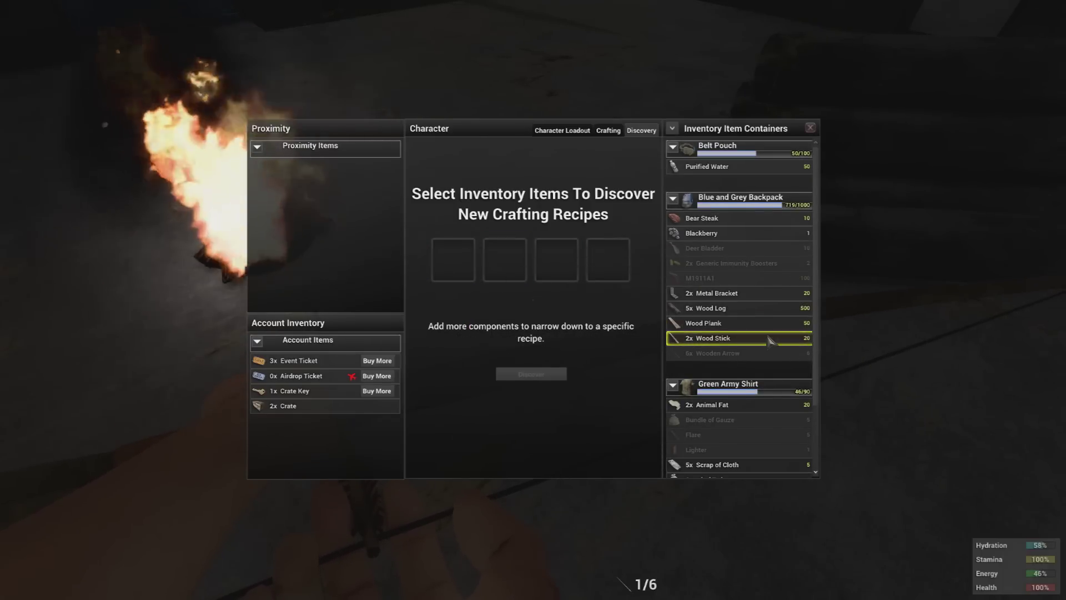
{"action": "scroll", "coordinate": [754, 345], "scroll_direction": "down", "scroll_amount": 2}
Step: Combine Spool of Twine, Wood Stick and Scrap of Cloth to discover the Wooden Bow recipe
{"action": "left_click", "coordinate": [749, 400]}
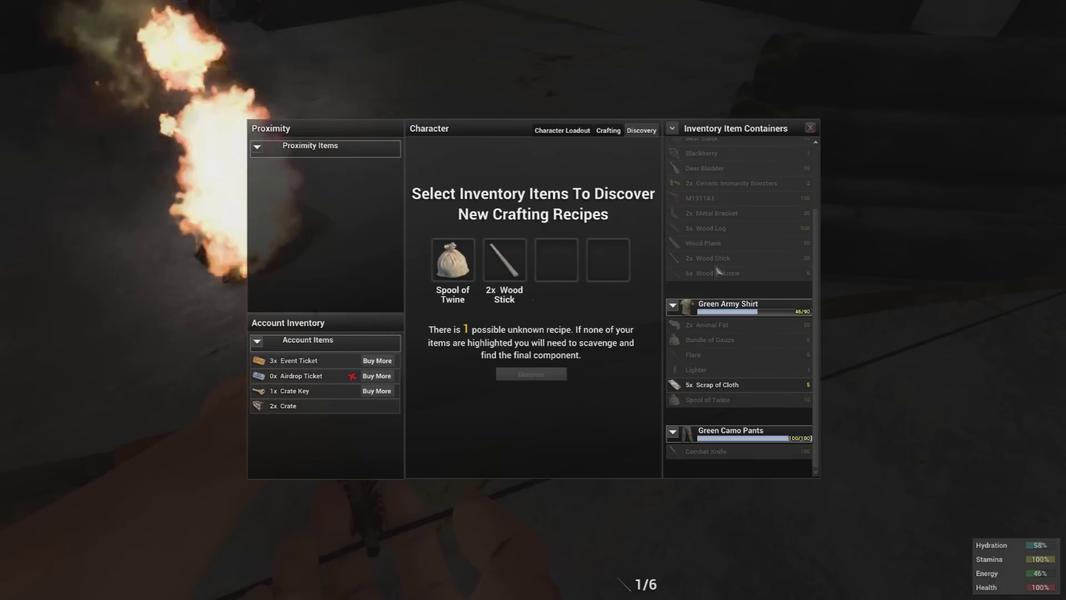
{"action": "left_click", "coordinate": [721, 387]}
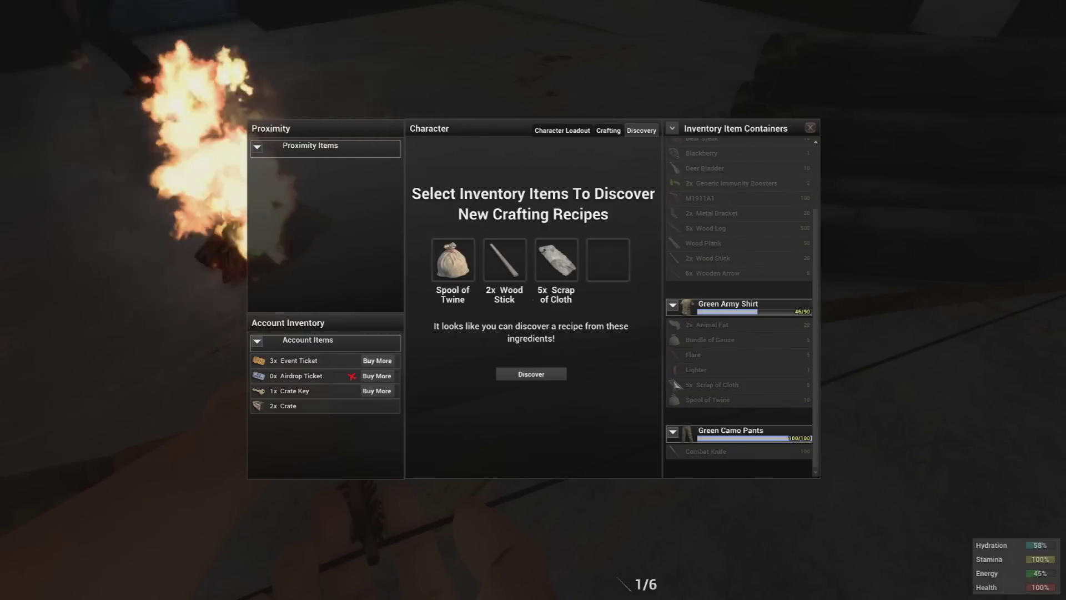
{"action": "left_click", "coordinate": [525, 375]}
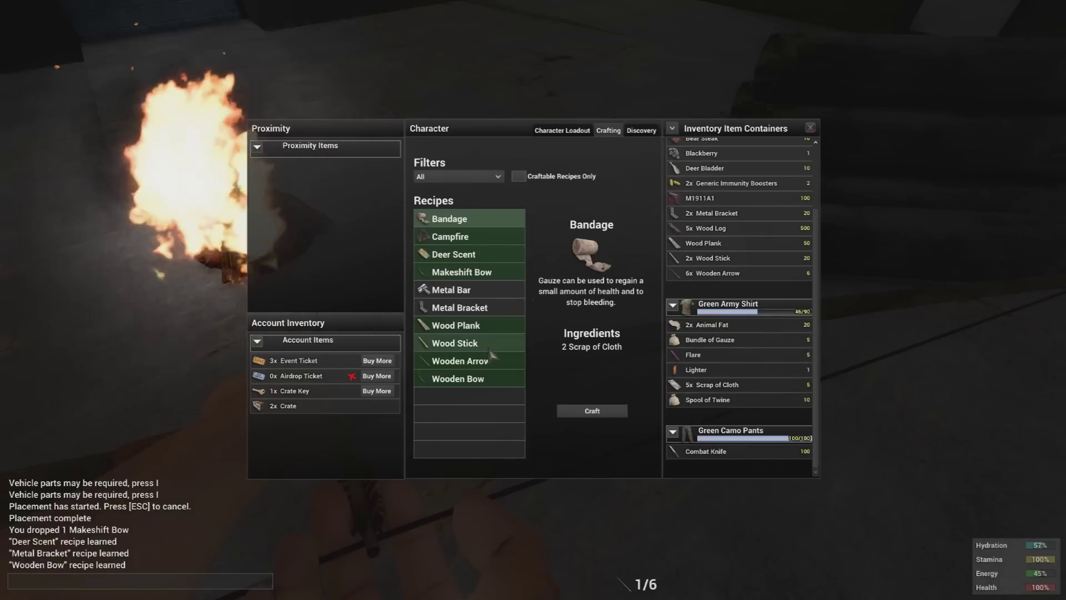
Step: Select the Wooden Bow recipe and craft one Wooden Bow
{"action": "left_click", "coordinate": [486, 379]}
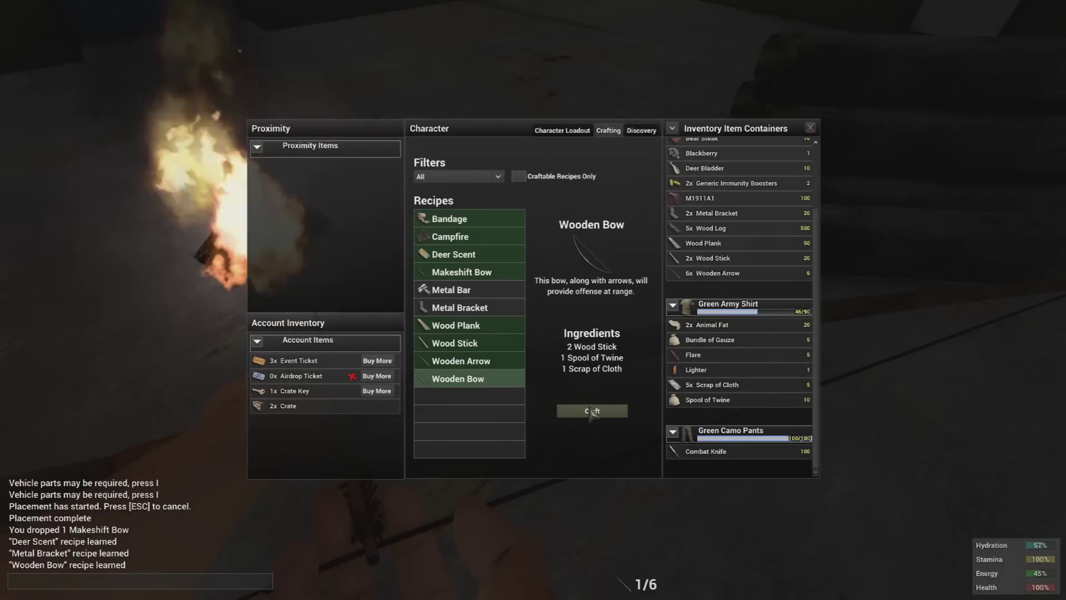
{"action": "left_click", "coordinate": [593, 411]}
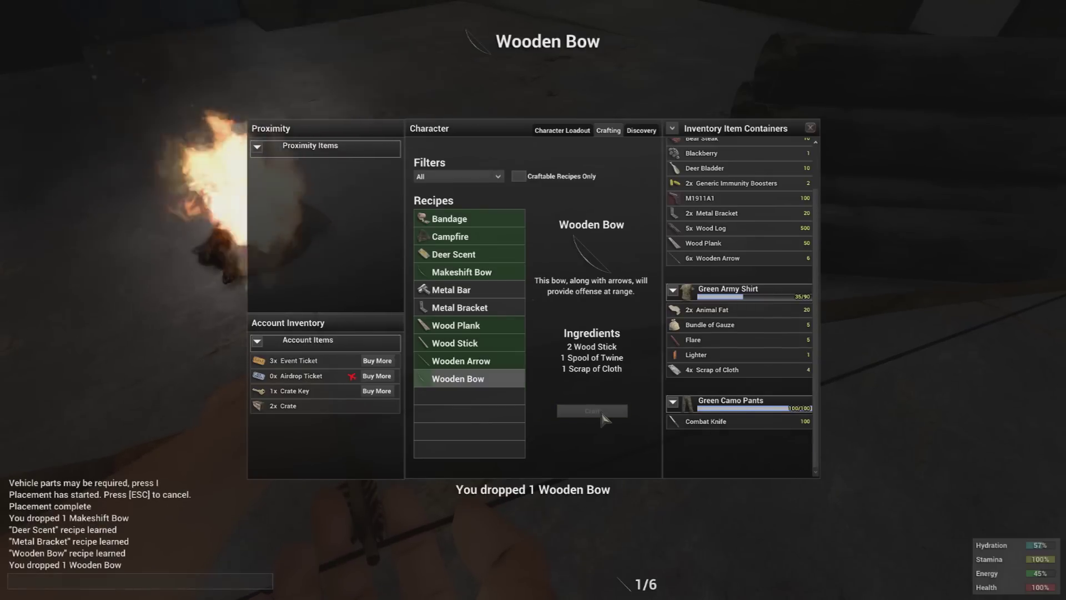
Step: Pick up the crafted Wooden Bow from Proximity and try equipping it
{"action": "key", "text": "Tab"}
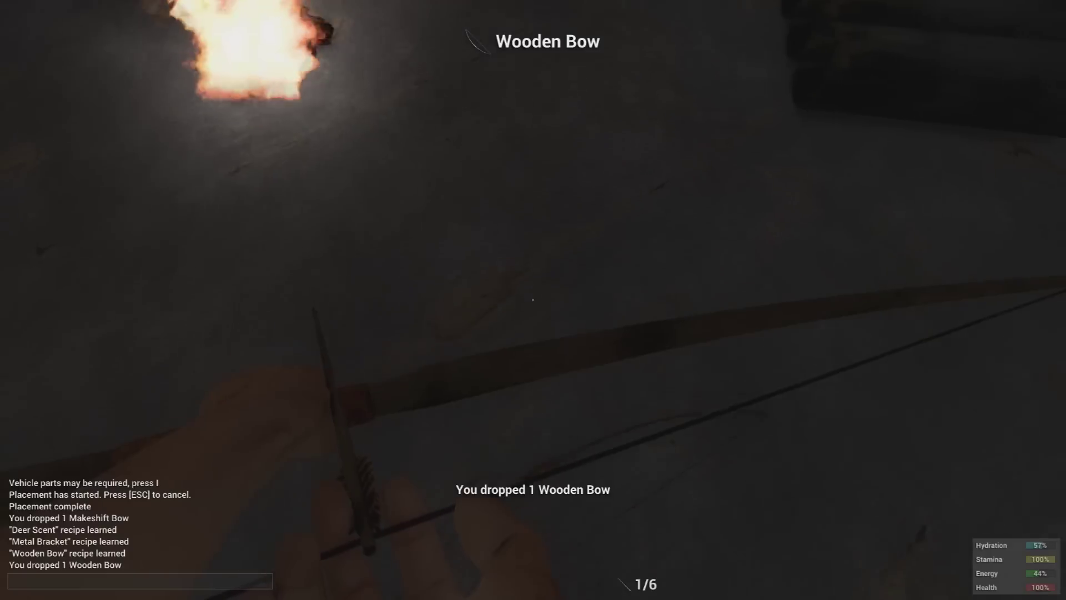
{"action": "key", "text": "Tab"}
{"action": "left_click", "coordinate": [324, 172]}
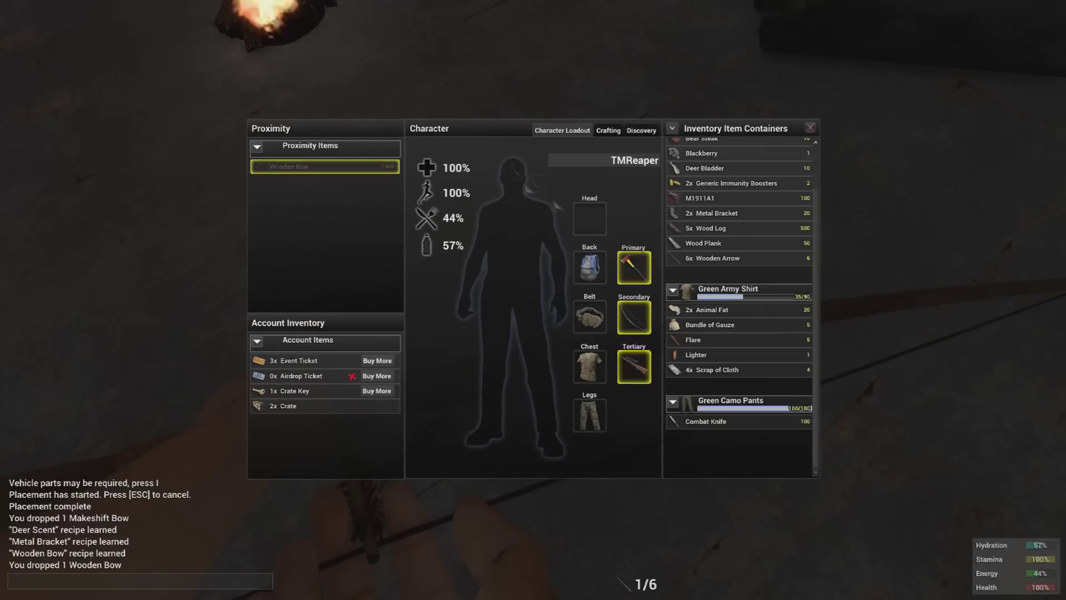
{"action": "left_click", "coordinate": [640, 329]}
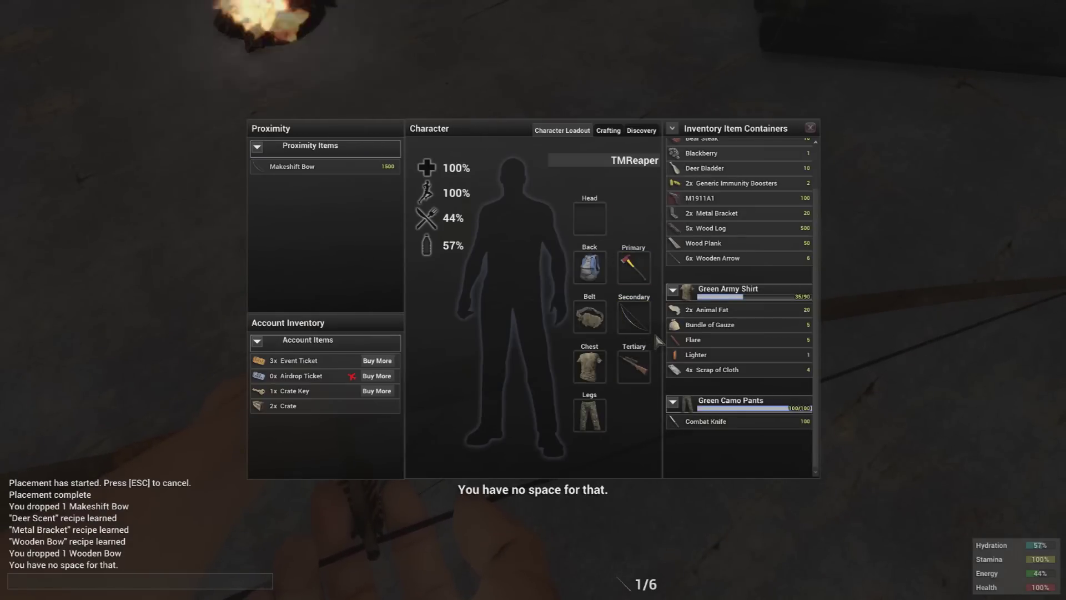
{"action": "key", "text": "Tab"}
{"action": "key", "text": "Tab"}
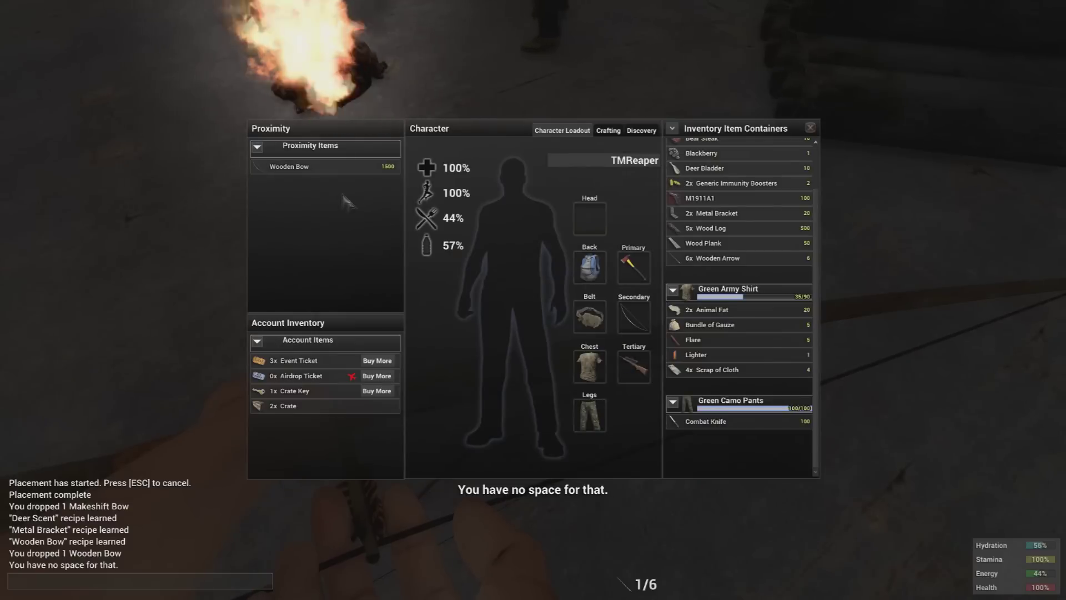
Step: Drop the Makeshift Bow from Secondary, then ready the bow on hotbar 3 with an arrow loaded
{"action": "mouse_move", "coordinate": [637, 320]}
{"action": "left_mouse_down"}
{"action": "mouse_move", "coordinate": [283, 169]}
{"action": "mouse_move", "coordinate": [642, 331]}
{"action": "left_mouse_up"}
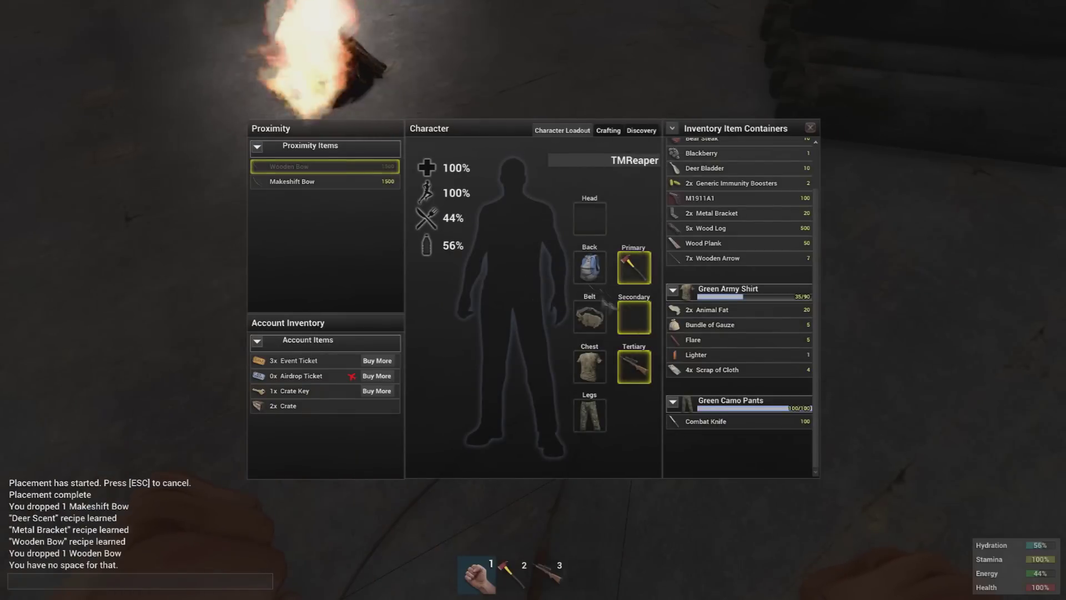
{"action": "key", "text": "Tab"}
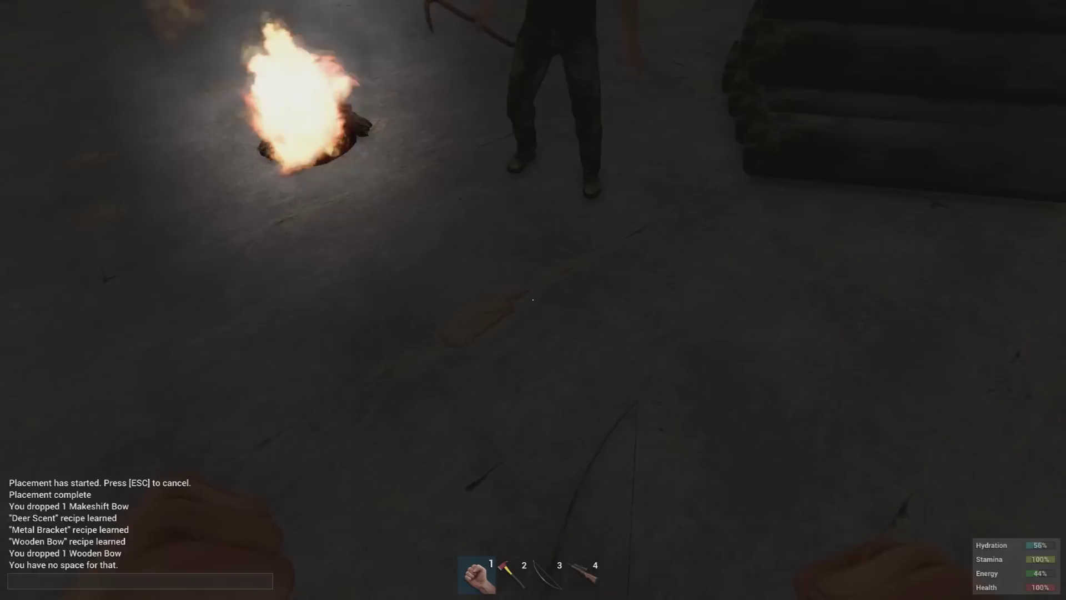
{"action": "key", "text": "3"}
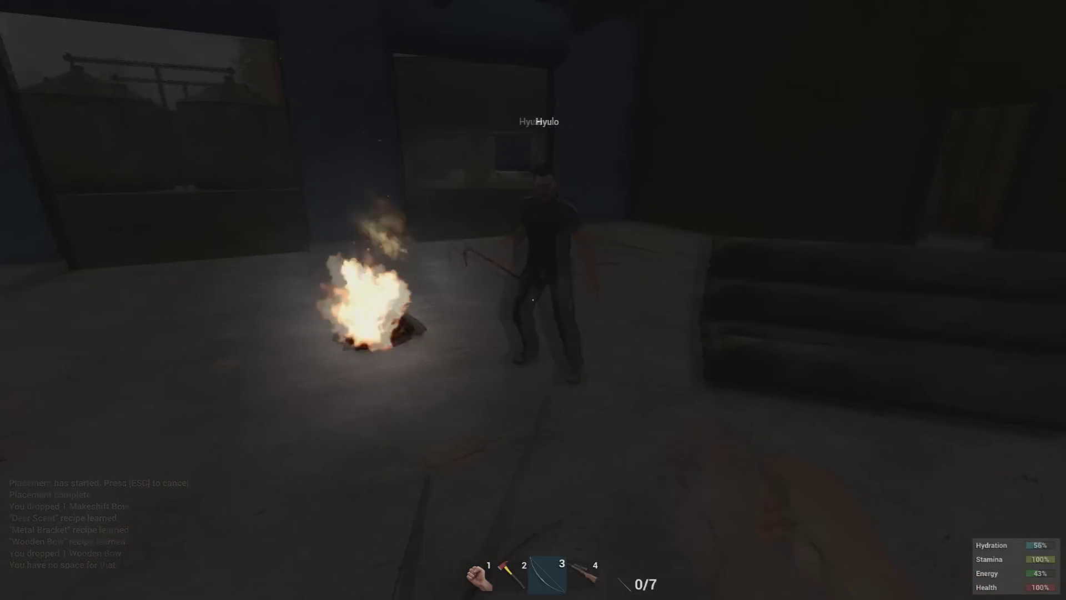
{"action": "key", "text": "r"}
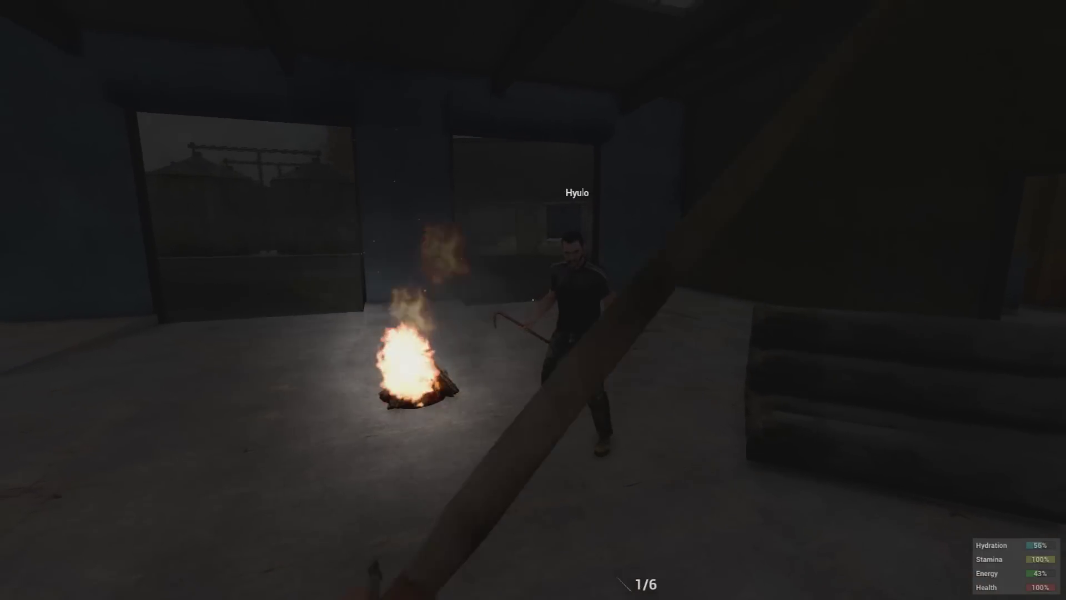